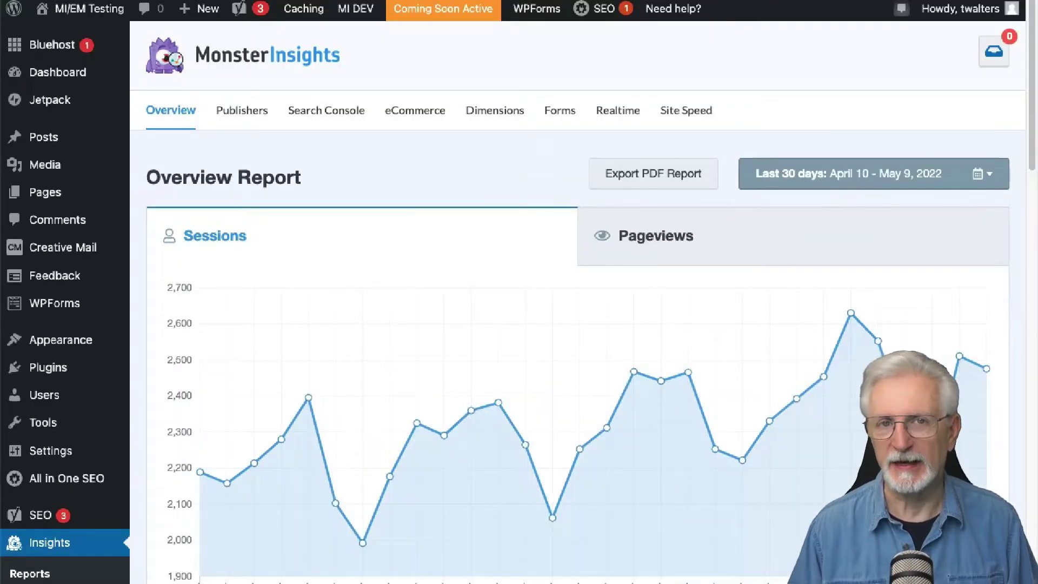
- Log in to the MonsterInsights account and download the MonsterInsights Pro 8.5.0 plugin zip
scroll(578, 303, down, 5)
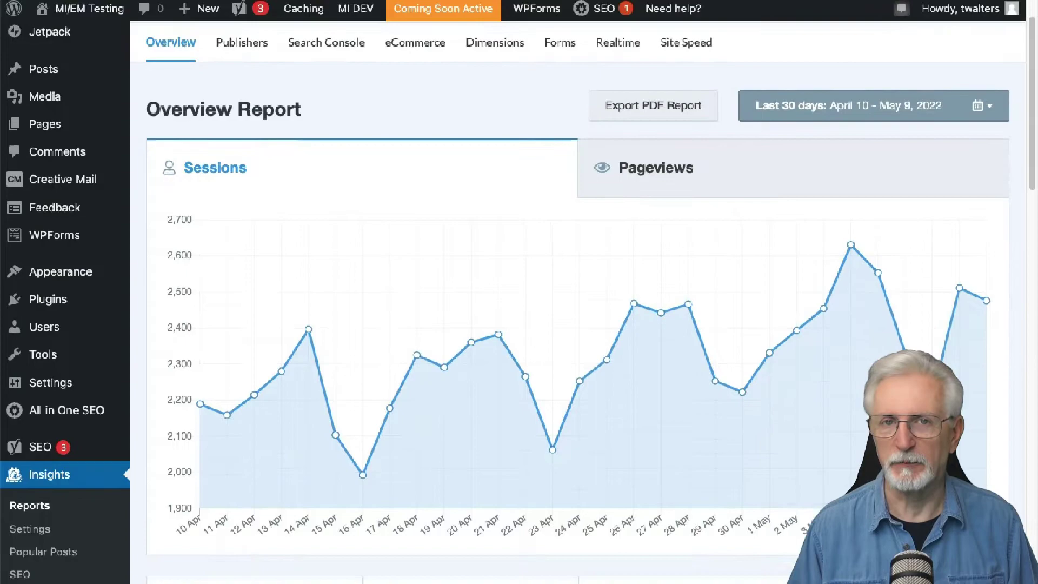
scroll(577, 303, down, 5)
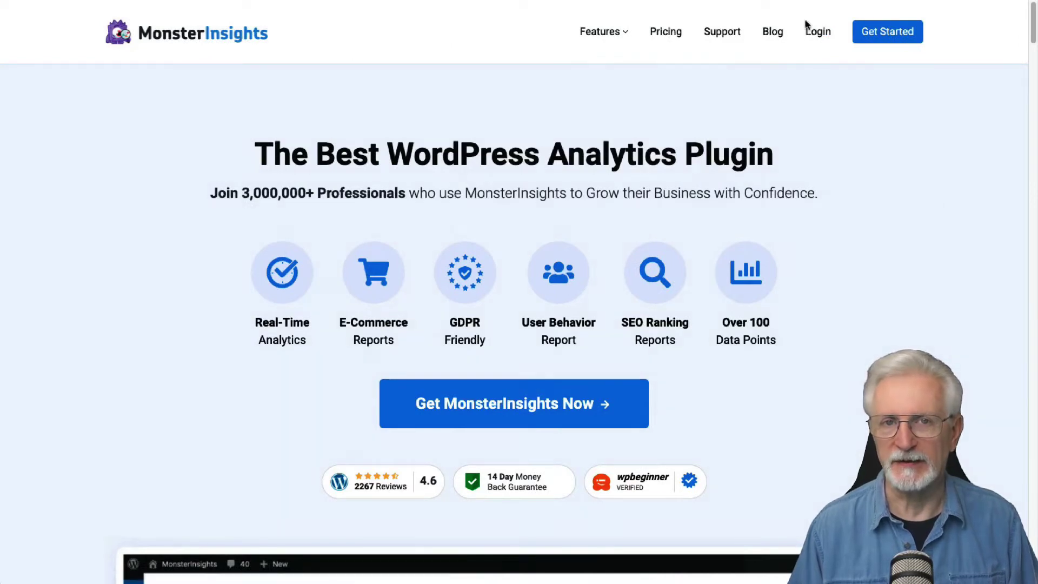
click(811, 33)
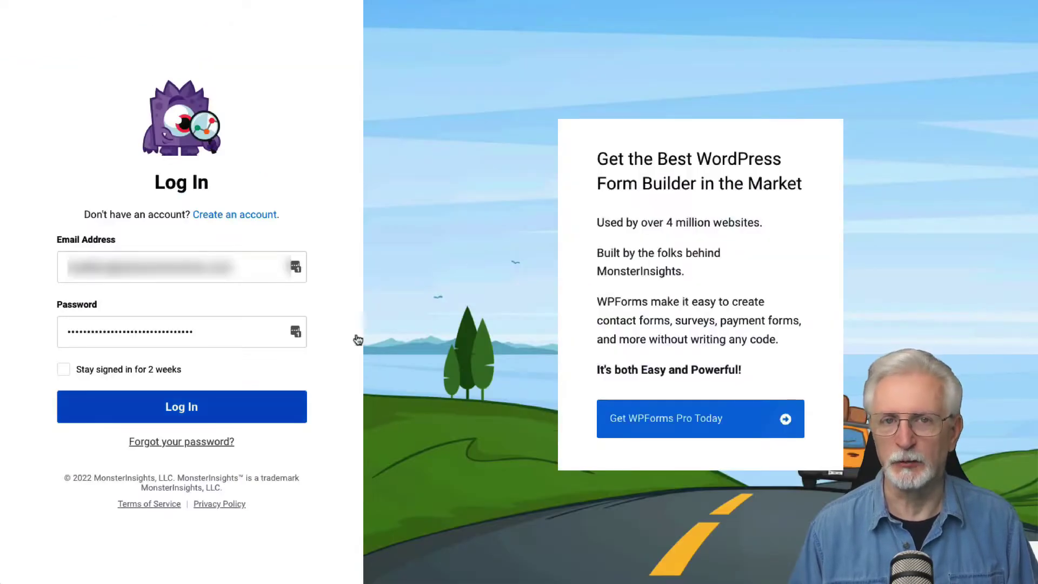
click(244, 414)
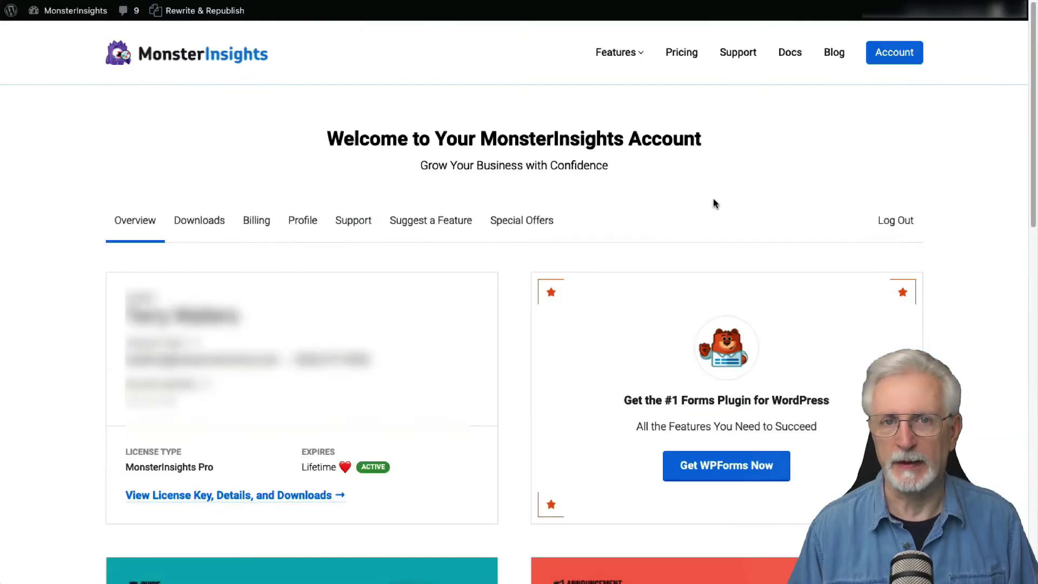
click(304, 496)
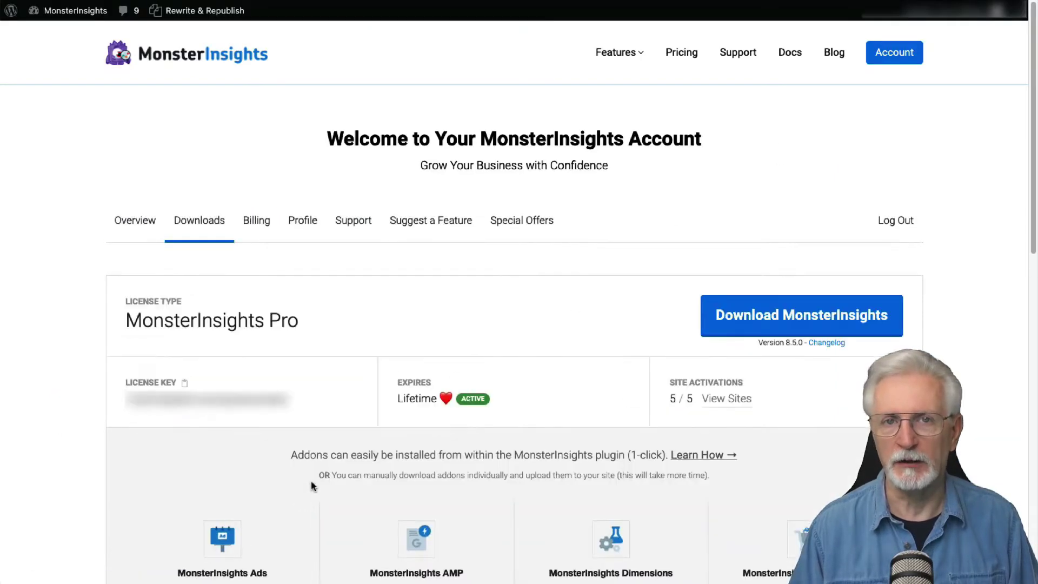
click(799, 319)
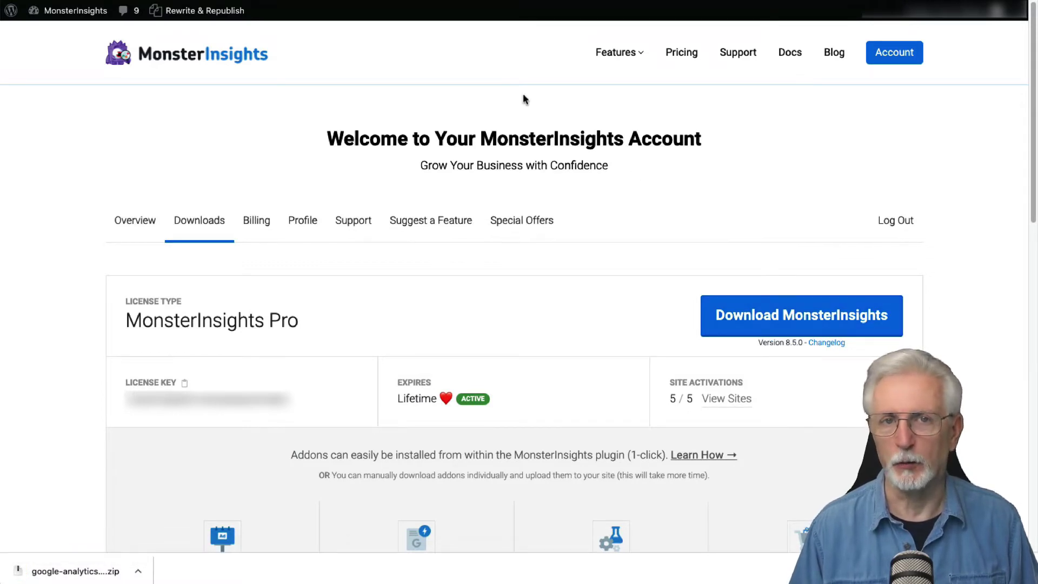
mouse_move(68, 242)
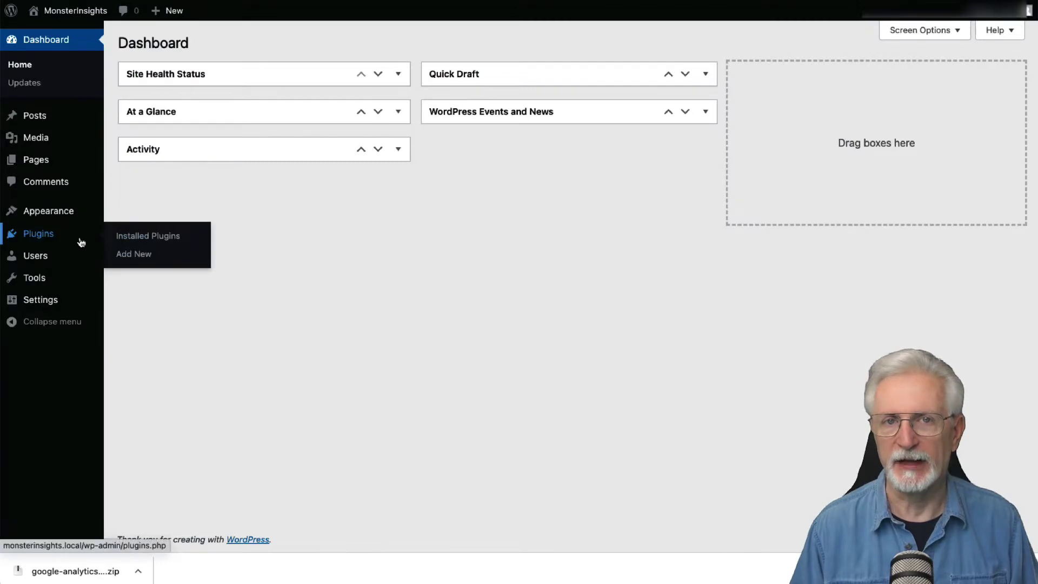
- Upload and install google-analytics-premium-v8.5.0.zip as a new WordPress plugin
click(123, 260)
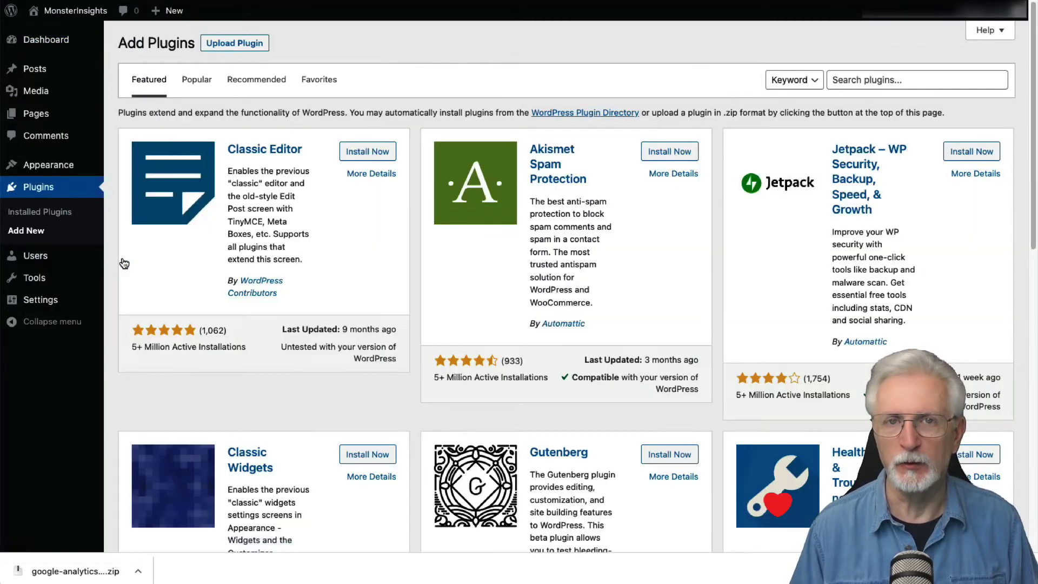
click(239, 43)
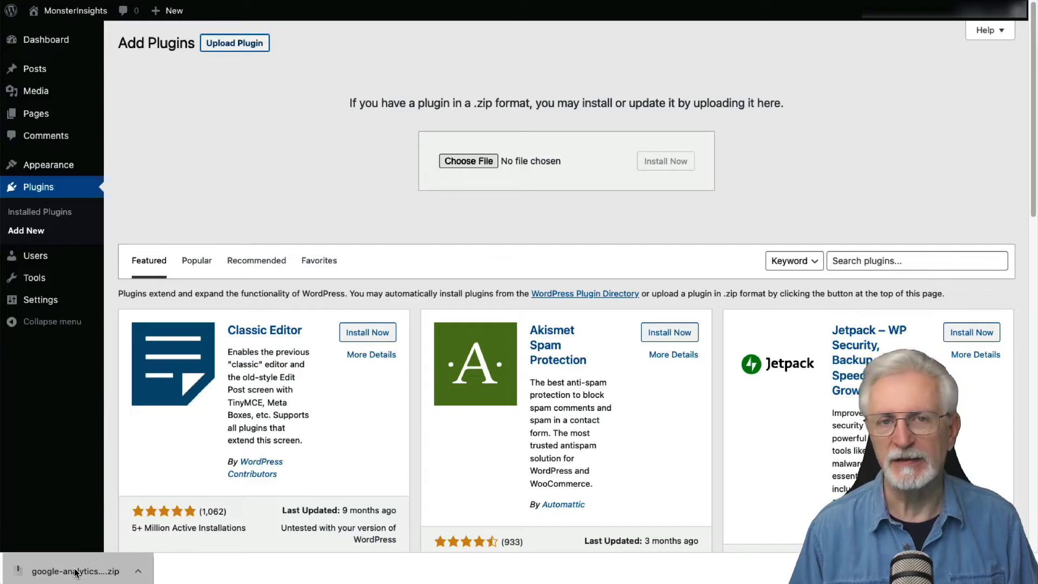
drag(76, 572, 496, 163)
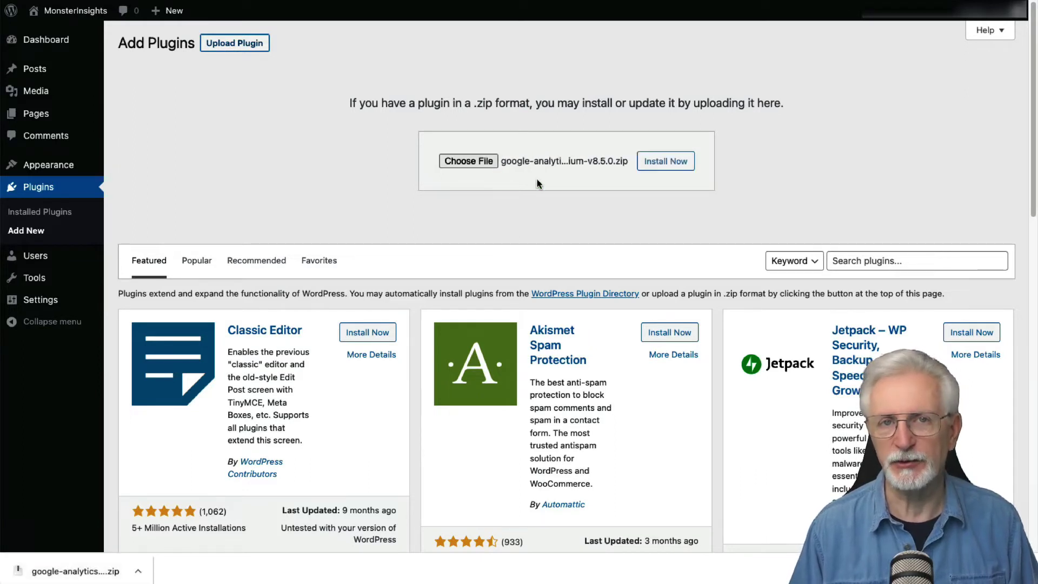
click(660, 163)
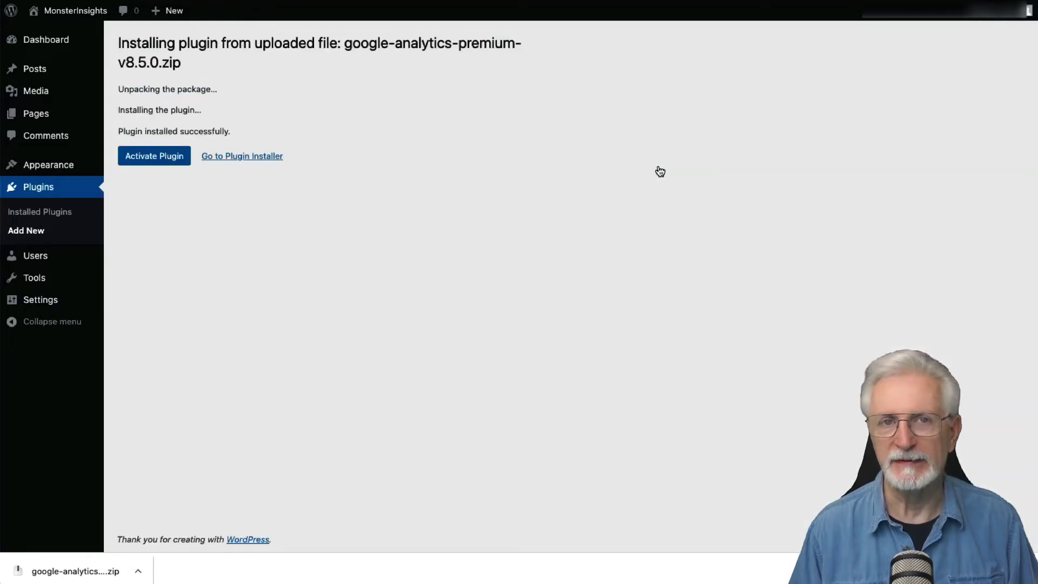
- Activate the MonsterInsights plugin and launch its setup wizard
click(172, 158)
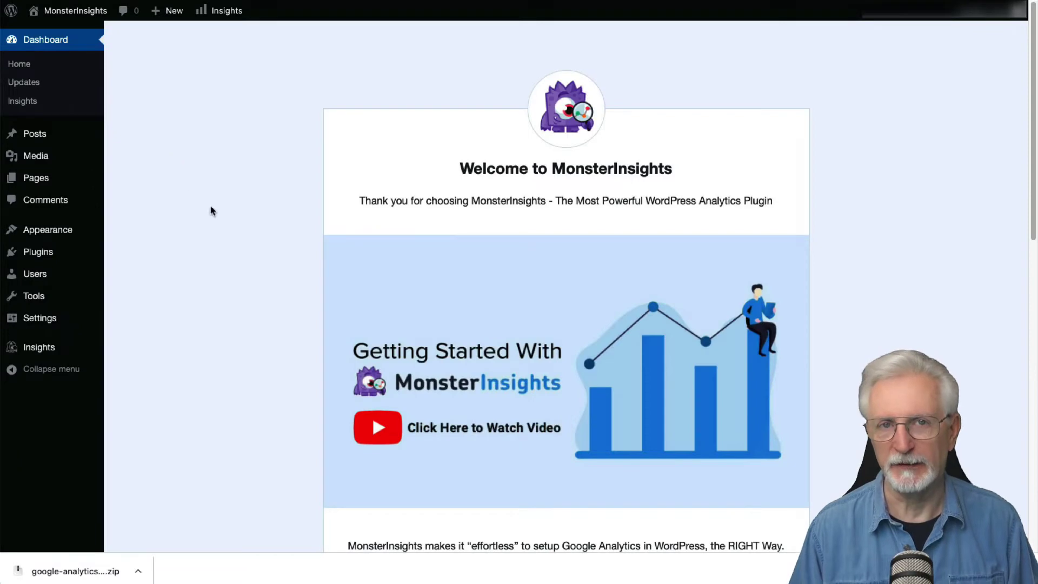
scroll(1035, 127, down, 3)
scroll(1035, 128, down, 5)
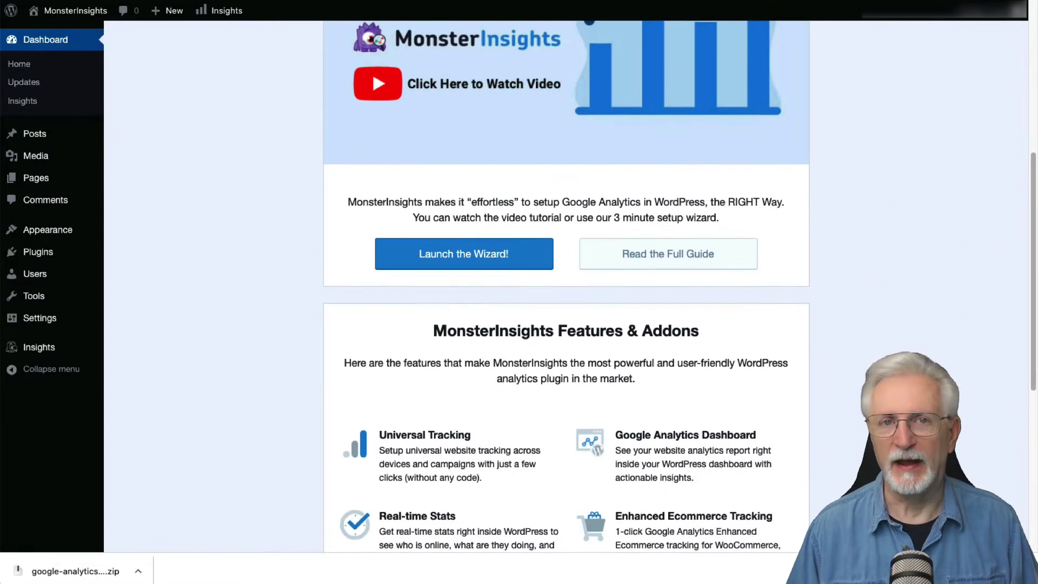
click(501, 254)
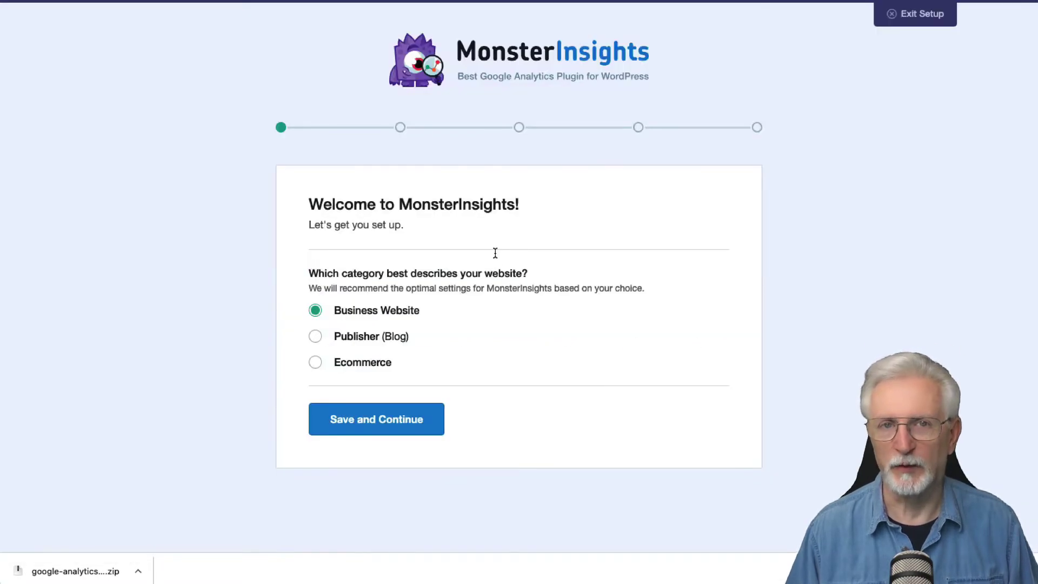
- Paste the MonsterInsights license key and connect the site to MonsterInsights
click(376, 419)
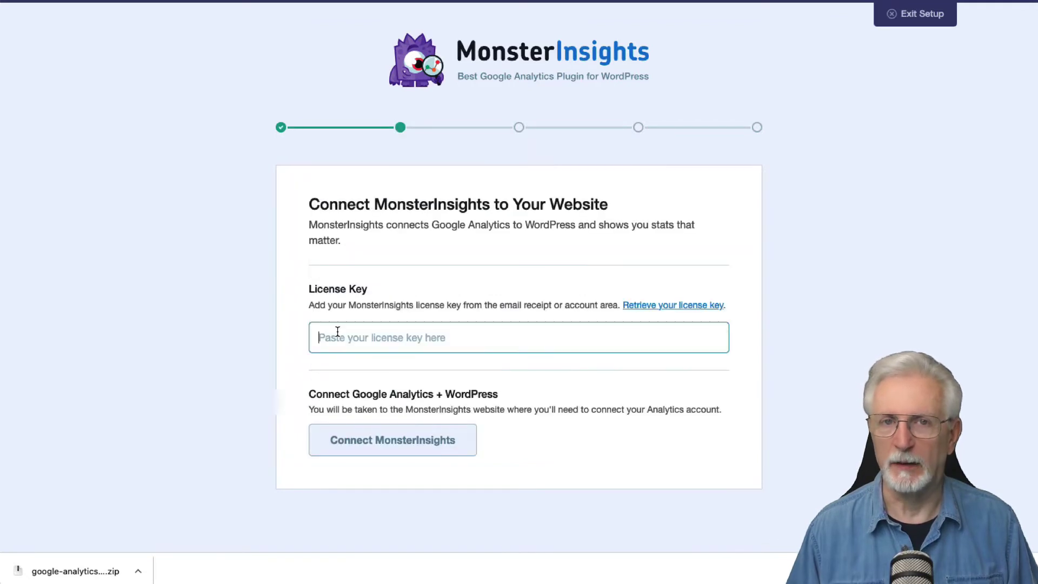
right_click(336, 331)
click(359, 424)
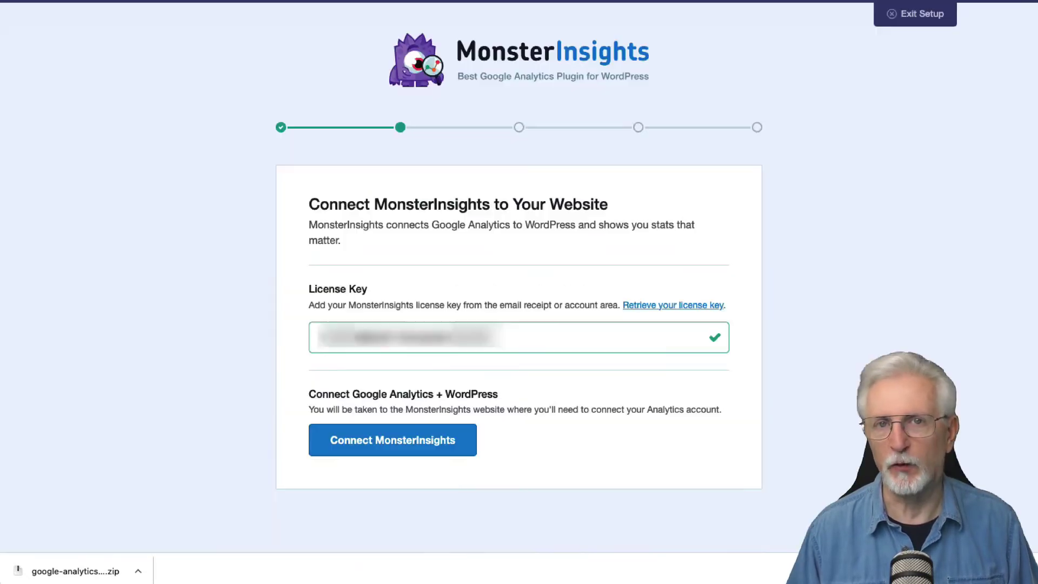
click(400, 442)
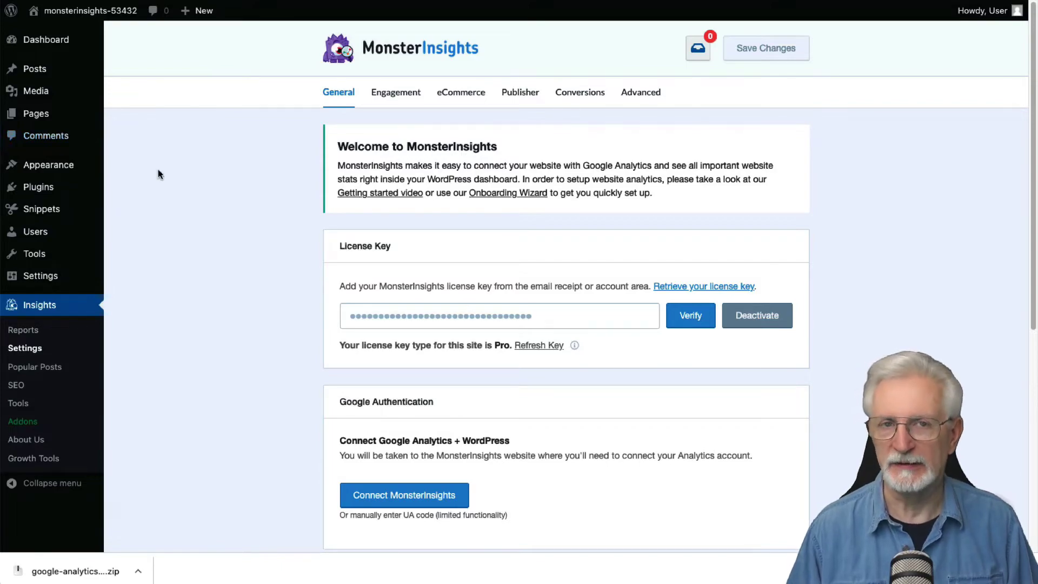
- Connect Google Analytics using the 'My Awesome Website - GA4' profile and view the Dashboard report
click(384, 505)
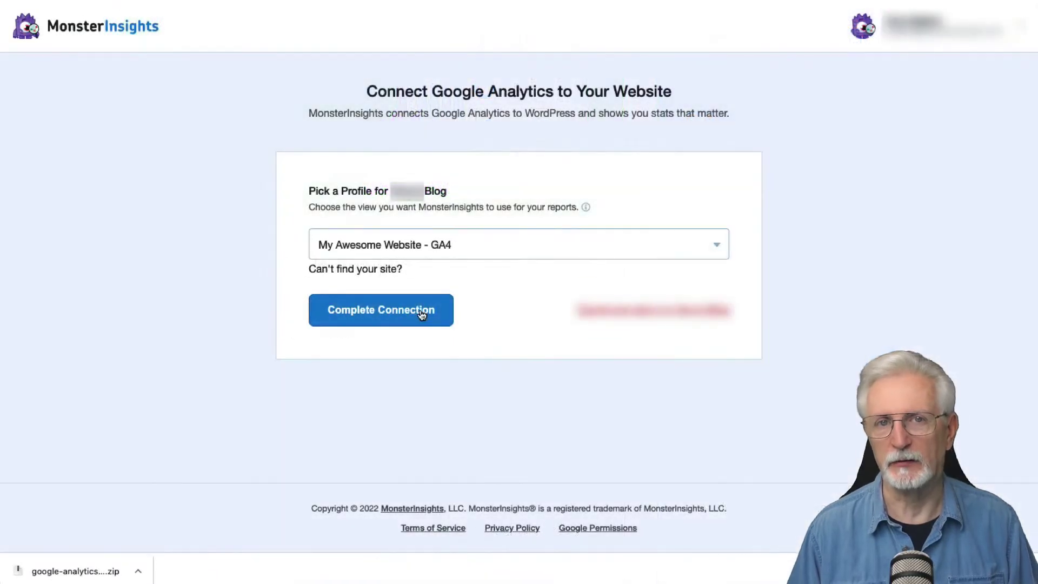
click(421, 315)
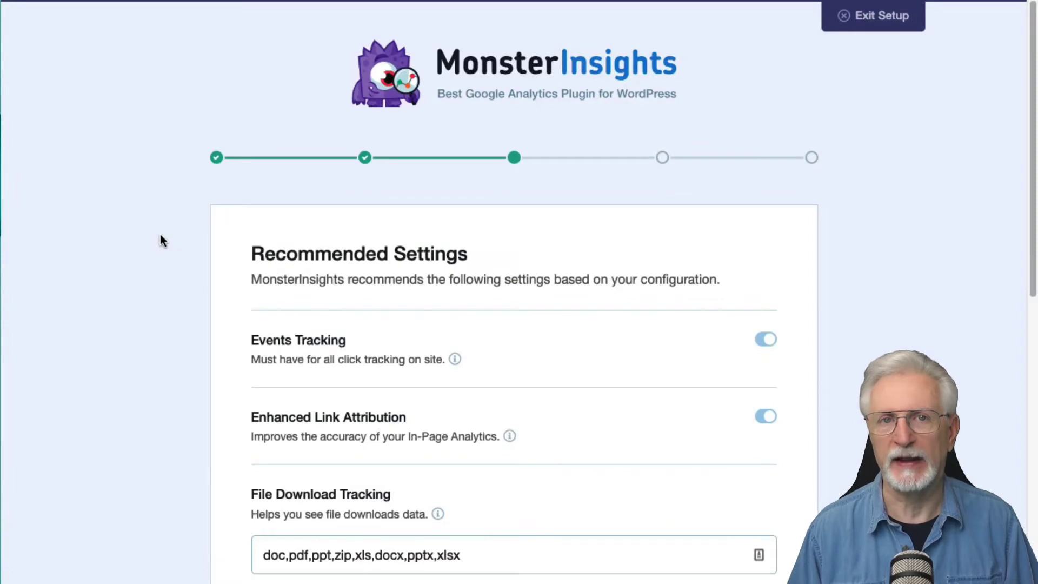
scroll(160, 235, down, 3)
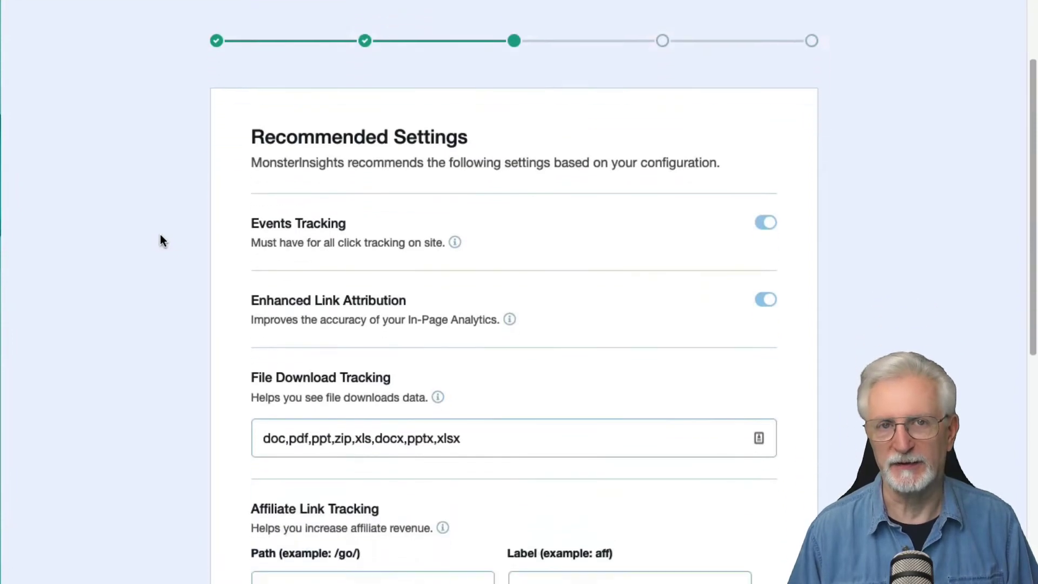
scroll(160, 240, down, 3)
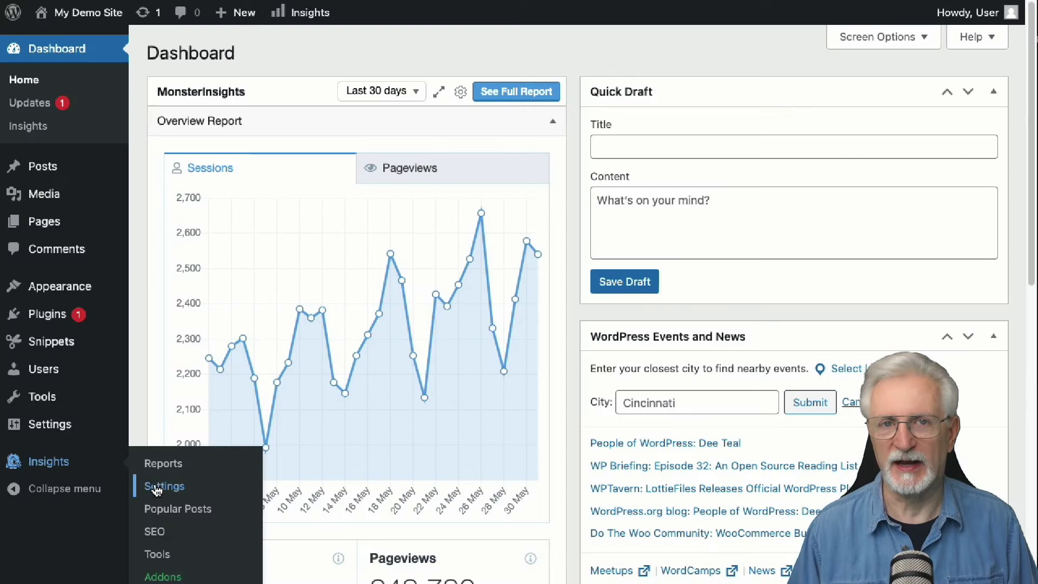
- Add a comma to the File Downloads extensions list in Engagement settings and save it
click(157, 488)
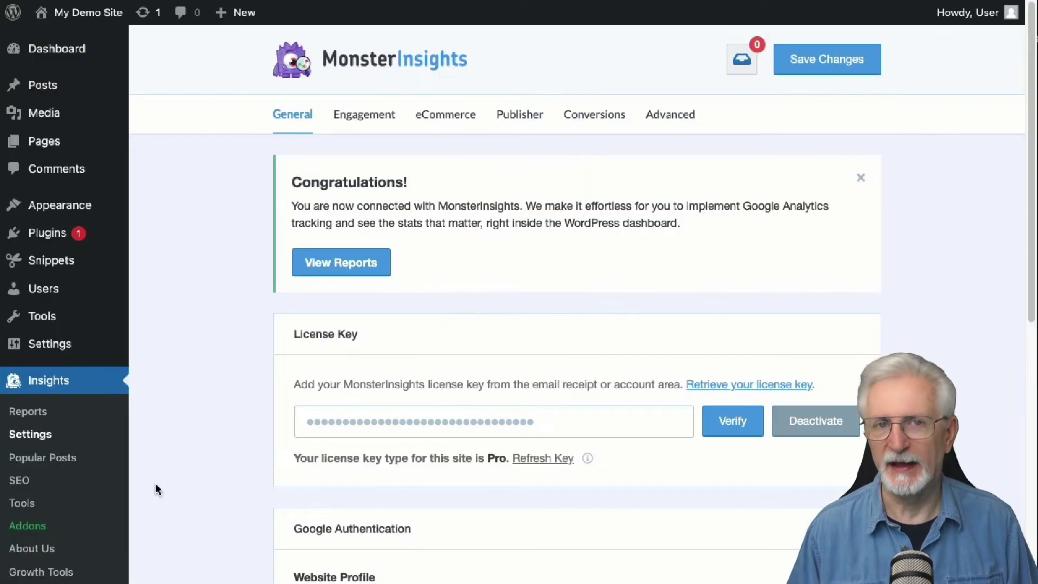
click(359, 120)
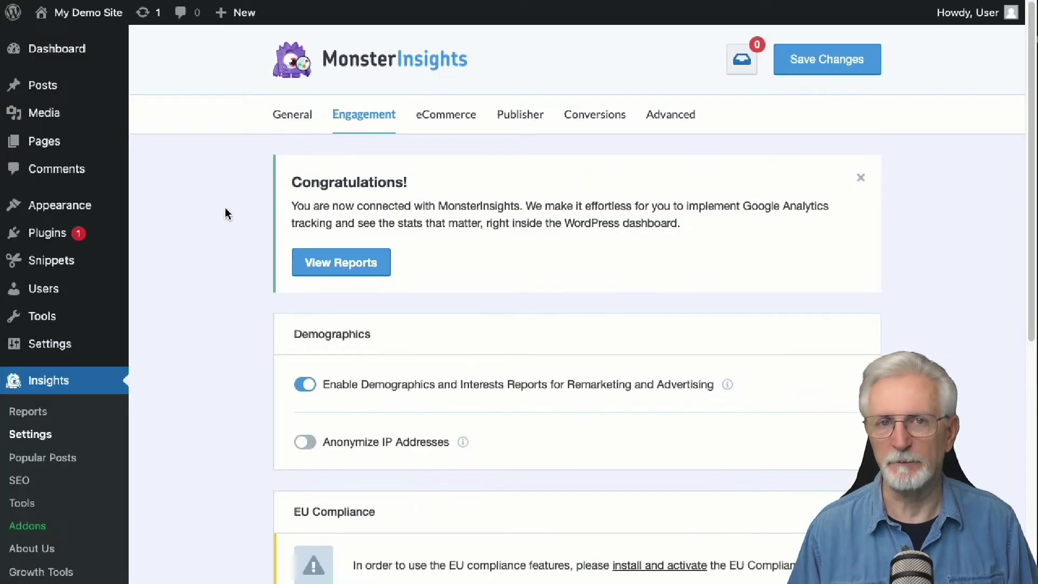
scroll(226, 214, down, 10)
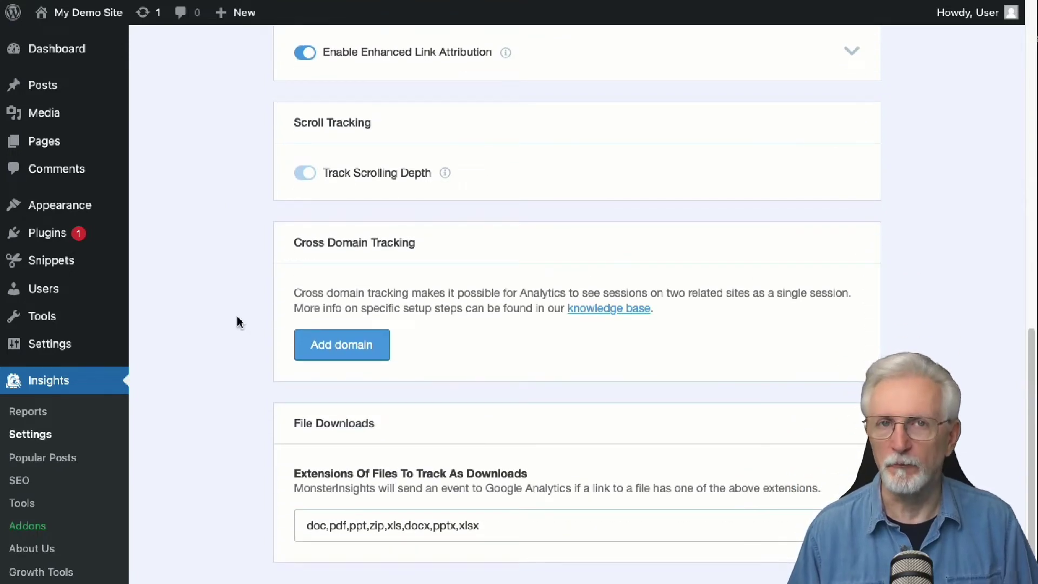
click(492, 524)
text(,)
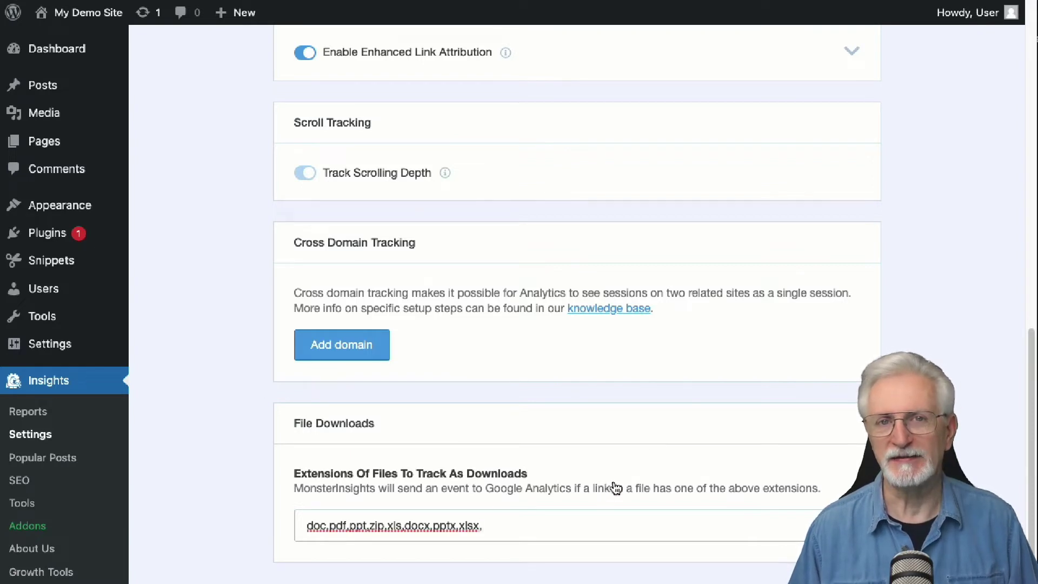
click(232, 382)
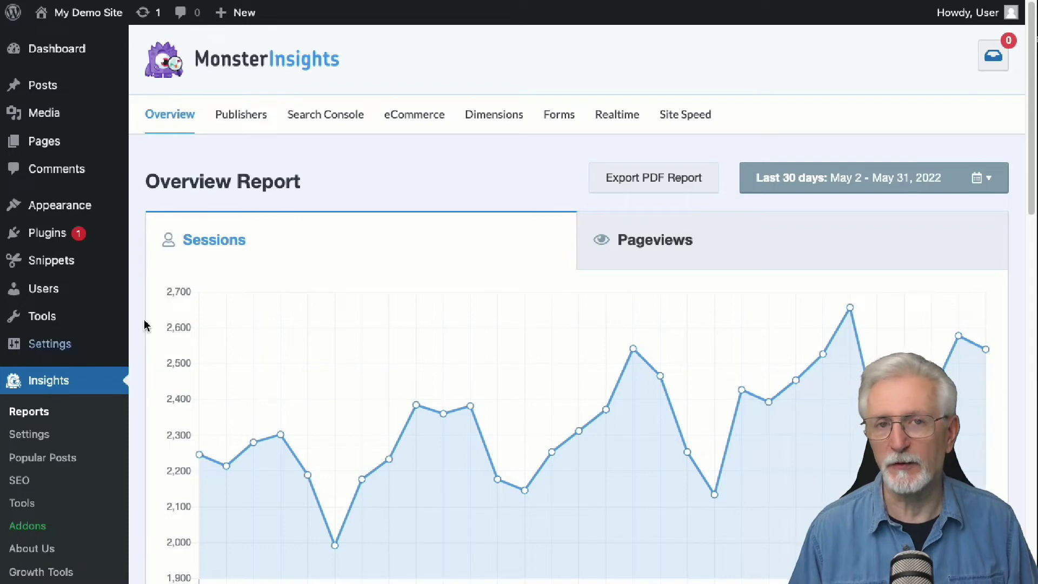
- Open the Publishers report and scroll down to the Top Download Links table
click(240, 125)
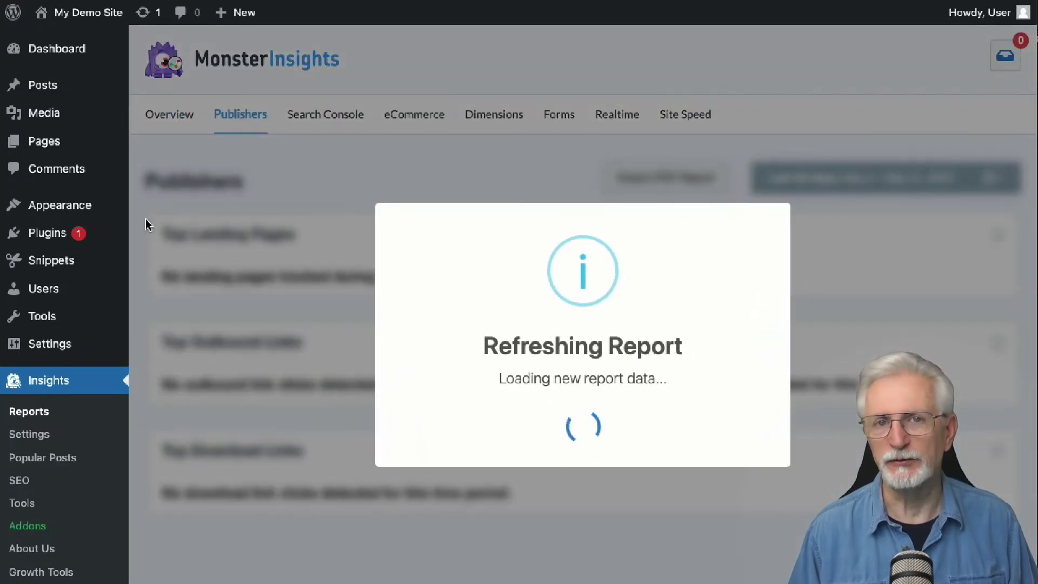
scroll(146, 224, down, 6)
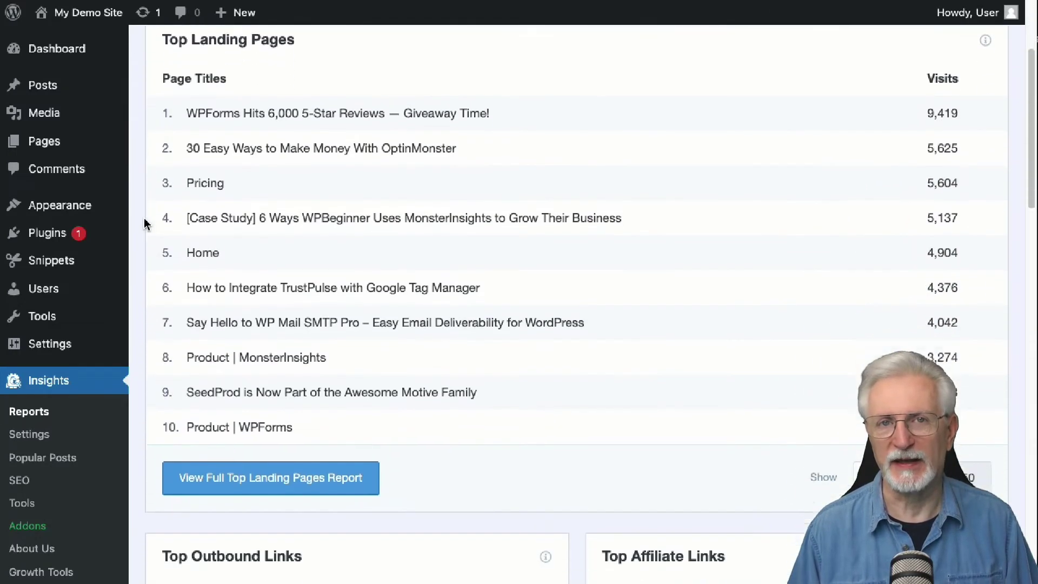
scroll(146, 224, down, 10)
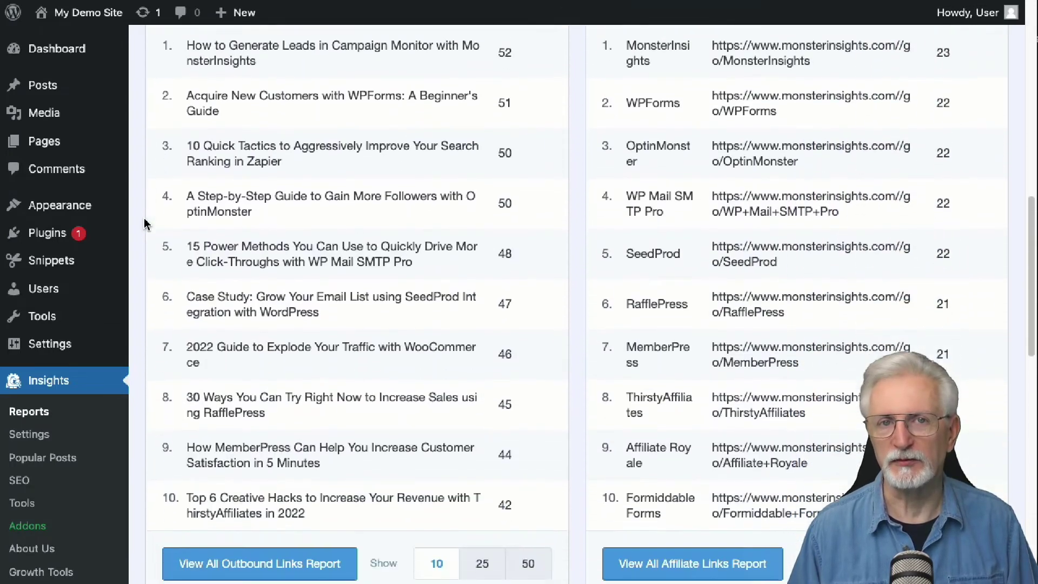
scroll(146, 224, down, 8)
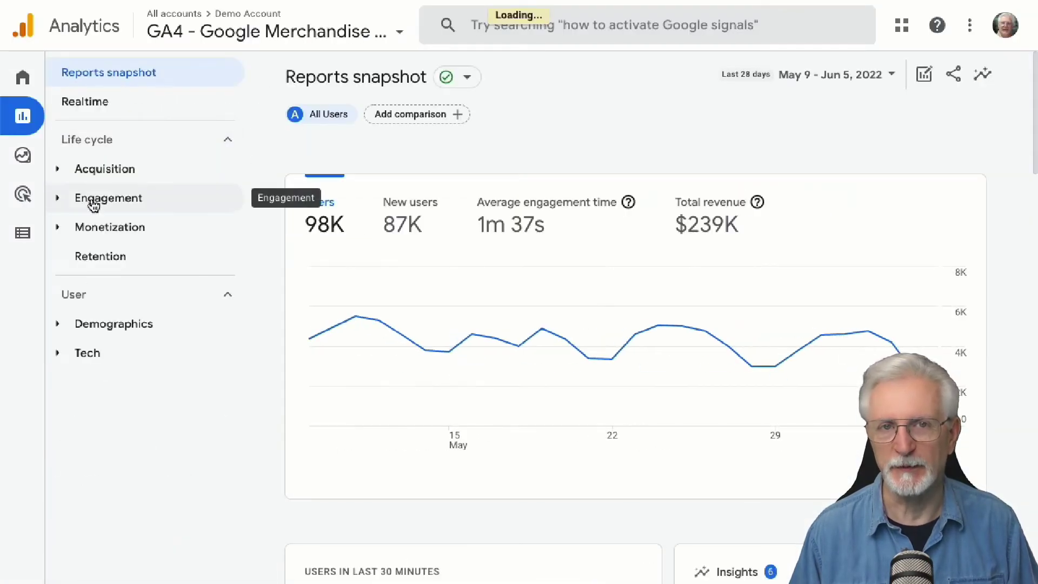
- Open the GA4 Engagement > Events report and view one event's detail page
click(91, 201)
click(106, 261)
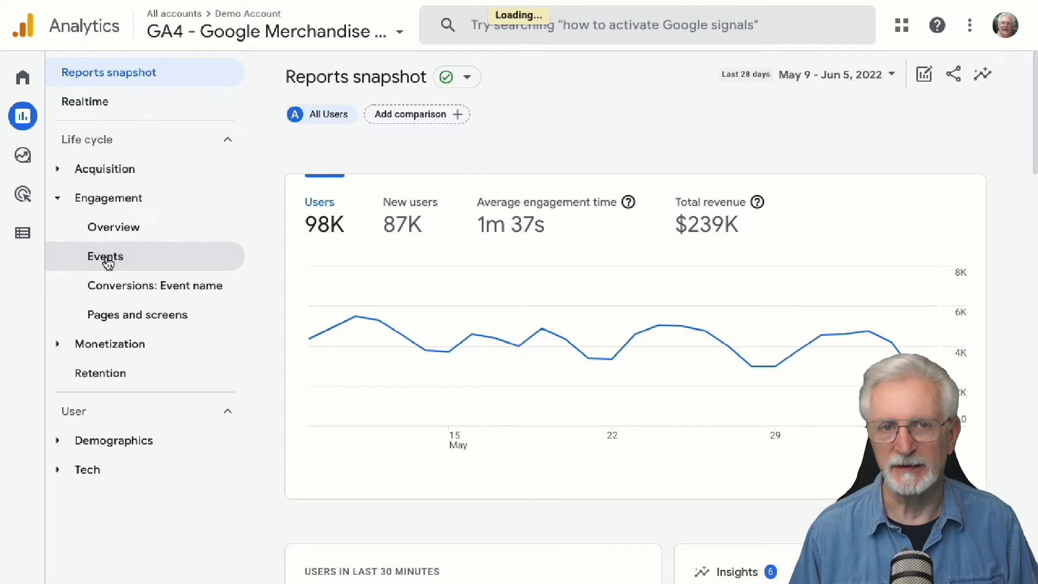
scroll(1017, 154, down, 3)
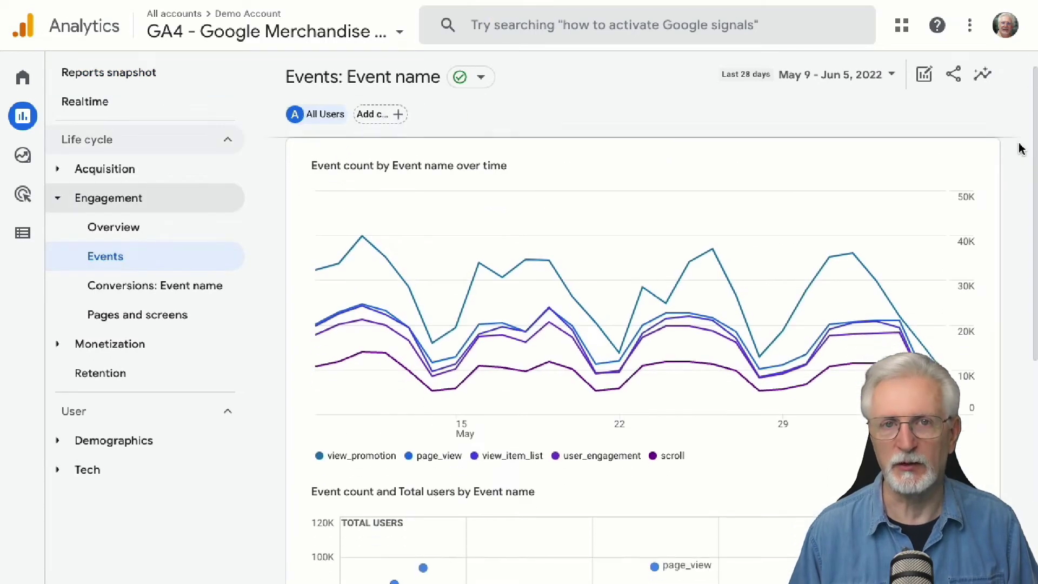
scroll(1017, 160, down, 9)
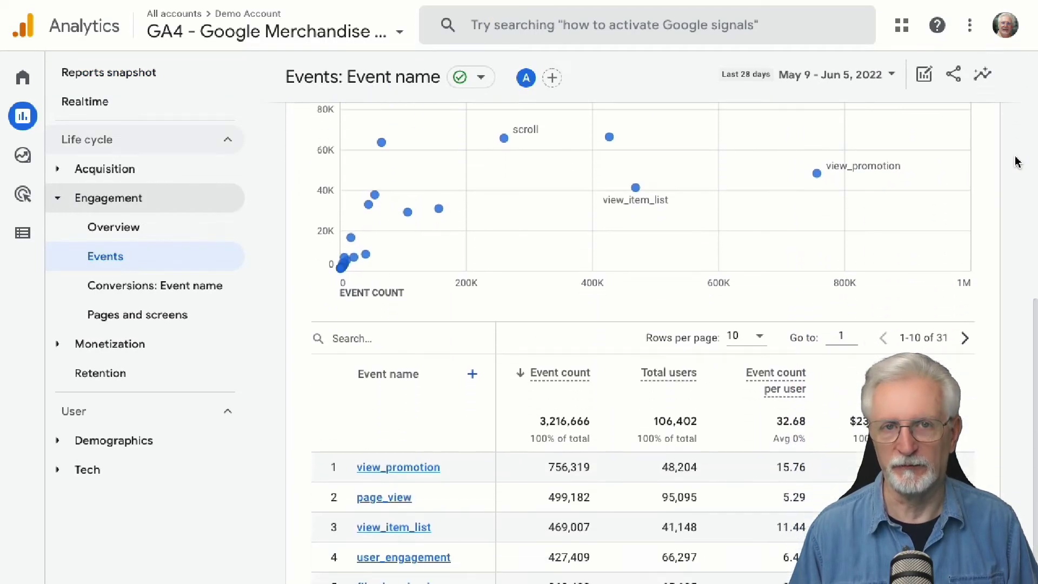
click(412, 504)
scroll(1004, 226, down, 6)
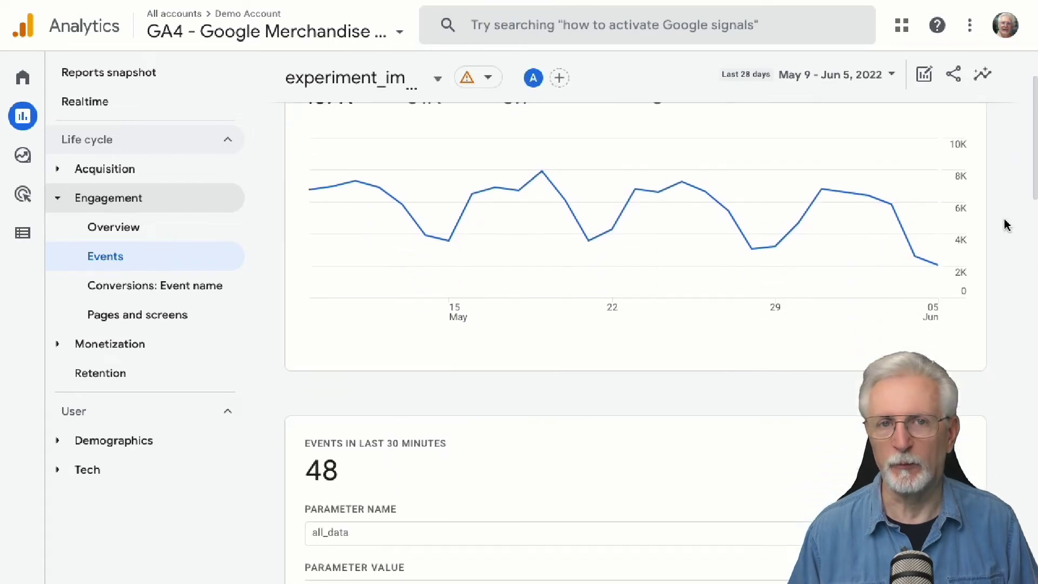
scroll(1001, 228, down, 10)
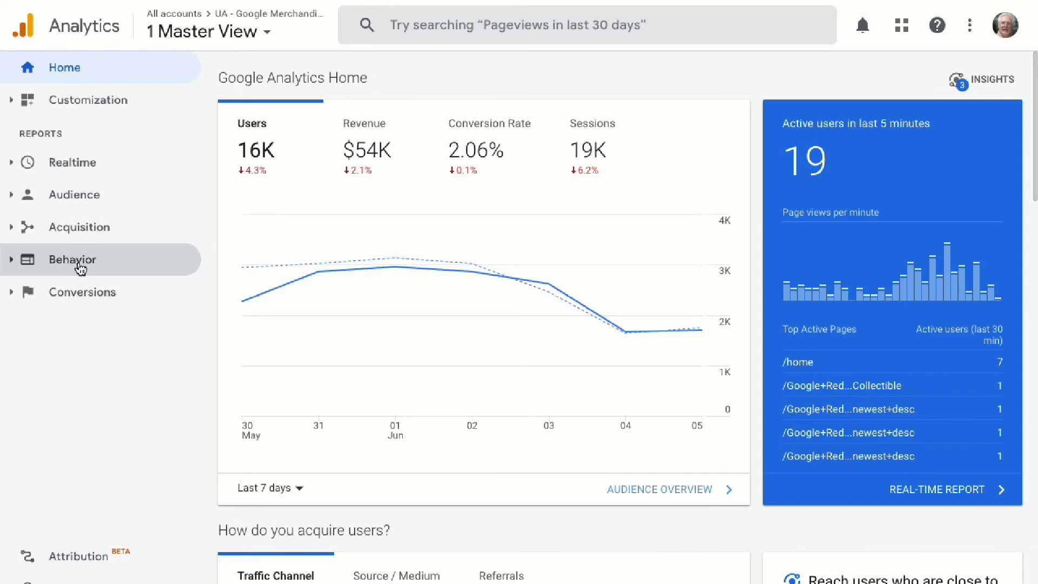
- Open Behavior > Events > Top Events and locate the Downloads category row
click(76, 261)
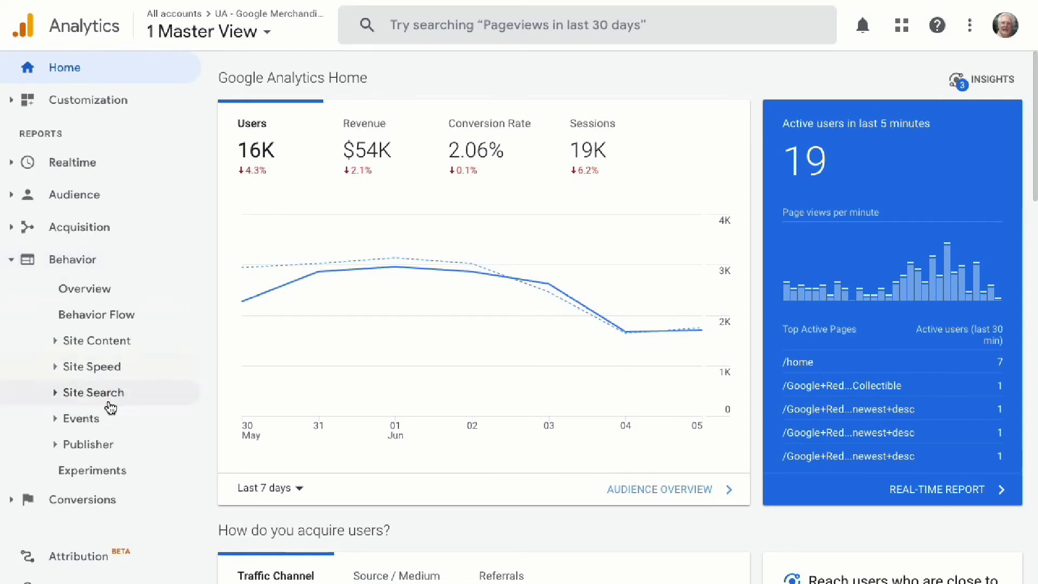
click(81, 420)
click(129, 471)
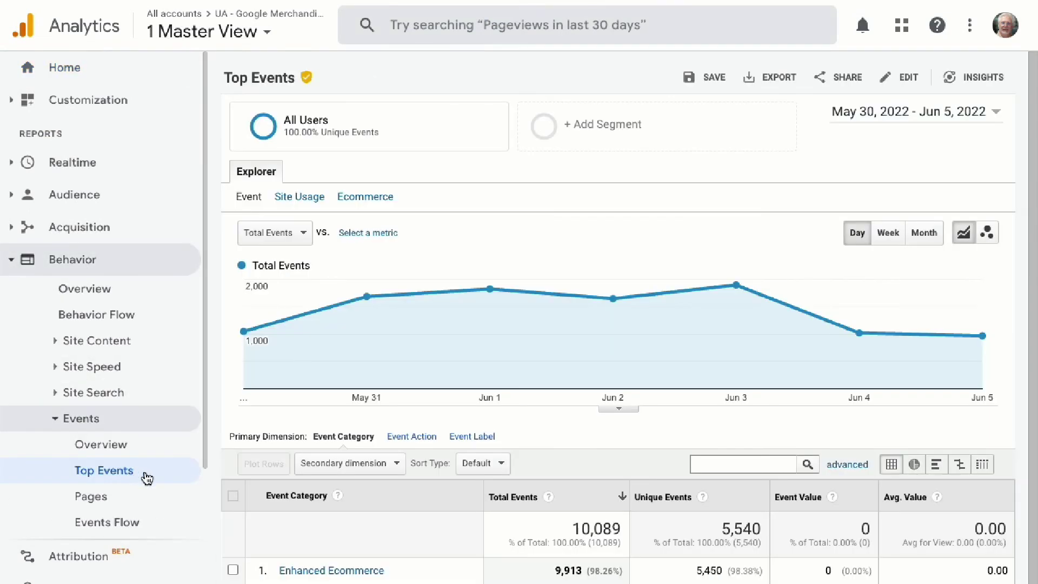
scroll(213, 507, down, 1)
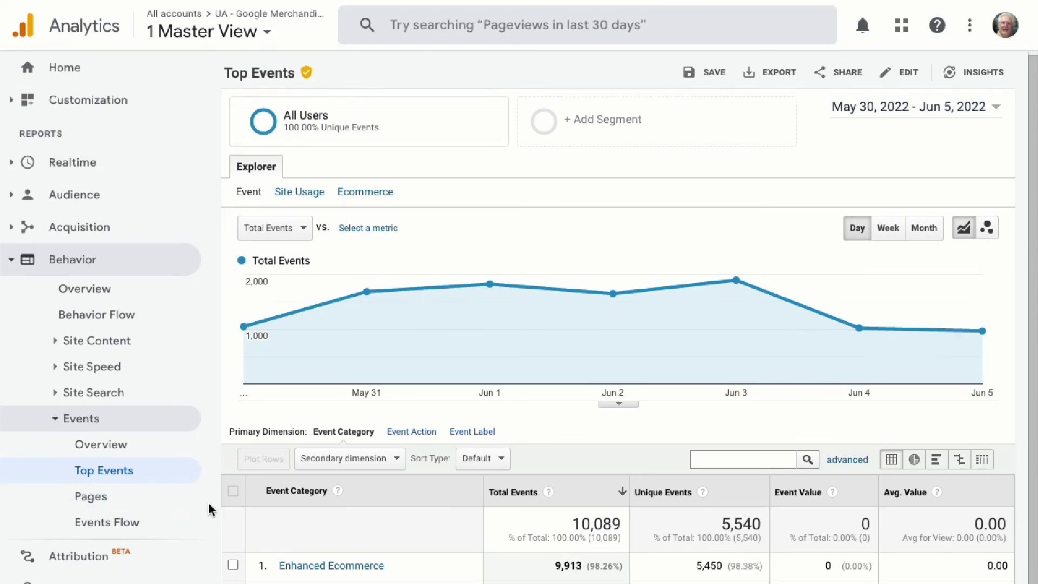